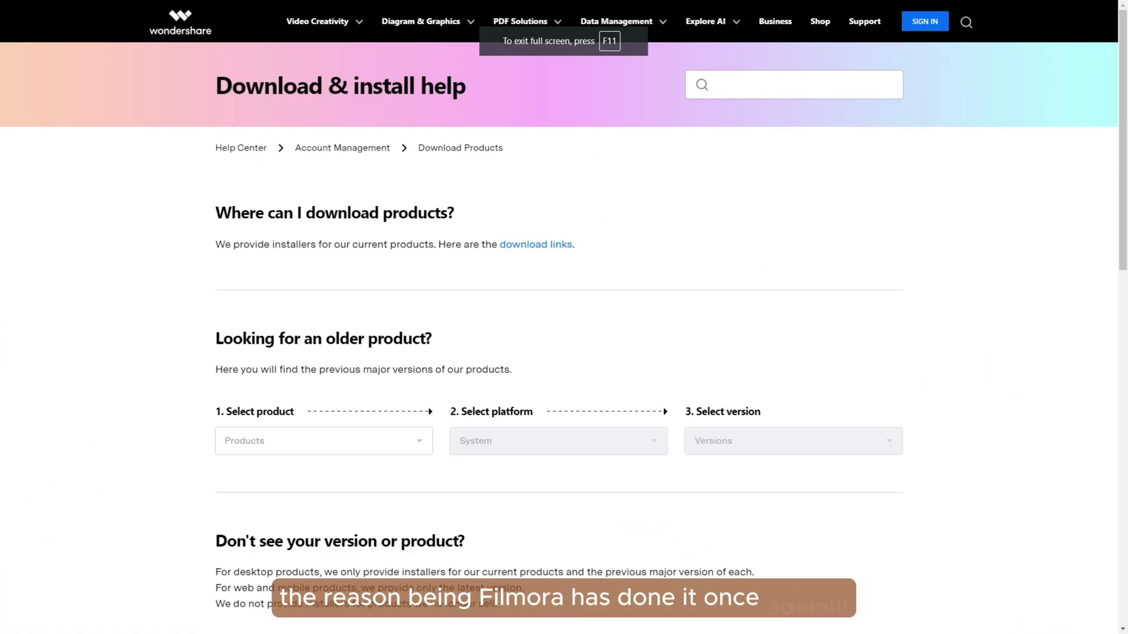
# Choose Filmora as the older product, Windows as the platform and 13.5.1 as the version to download
pyautogui.click(324, 440)
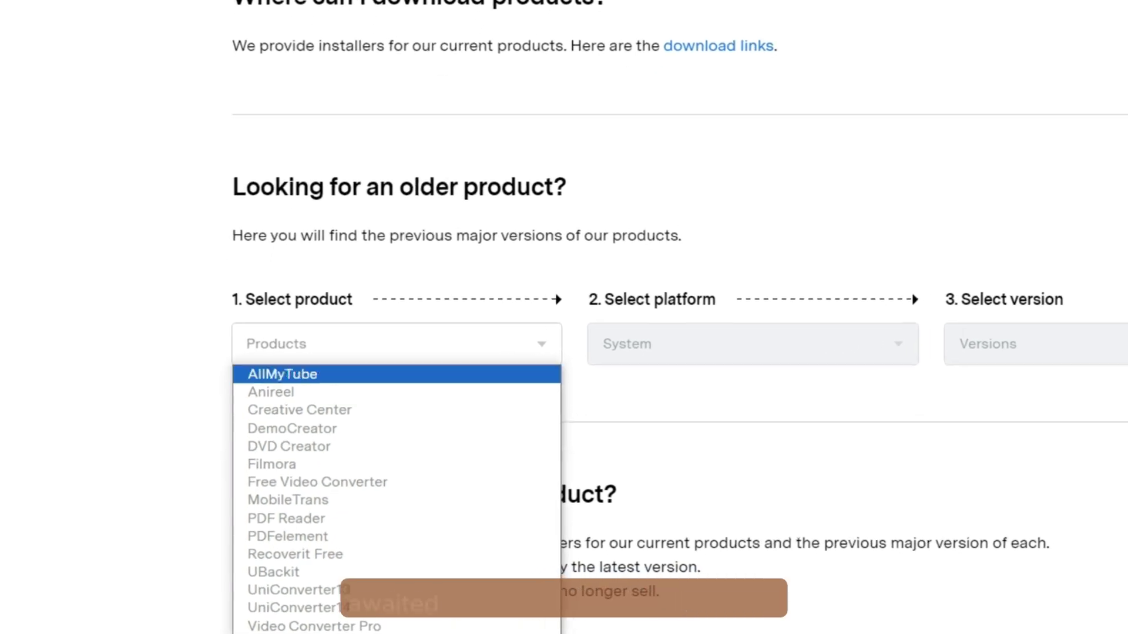
pyautogui.click(270, 464)
pyautogui.click(751, 343)
pyautogui.click(632, 373)
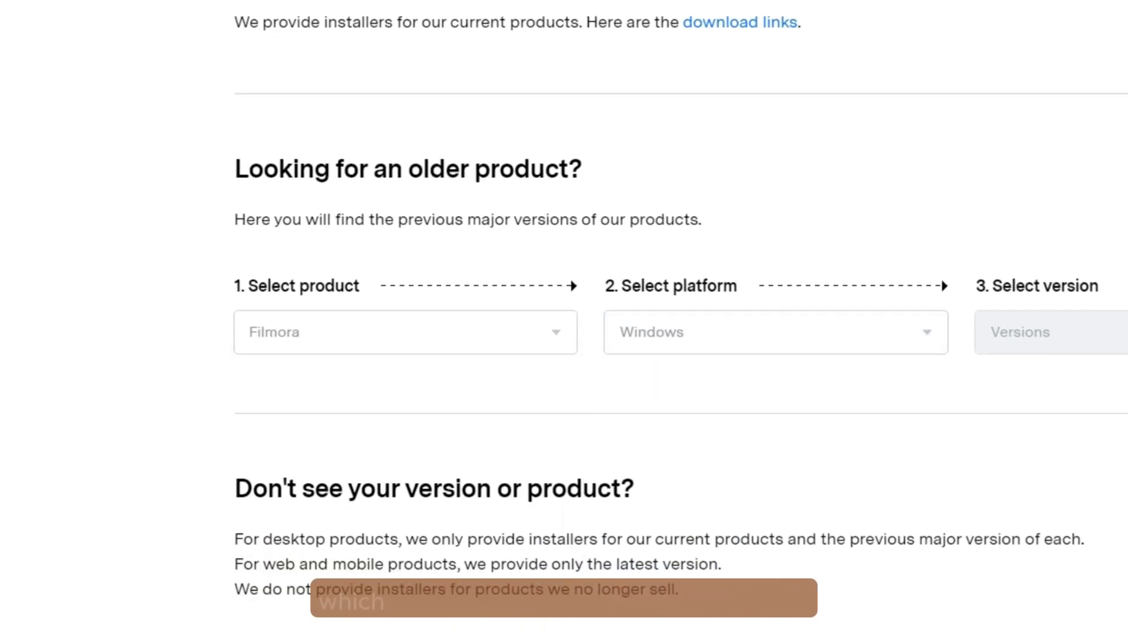
pyautogui.click(1020, 332)
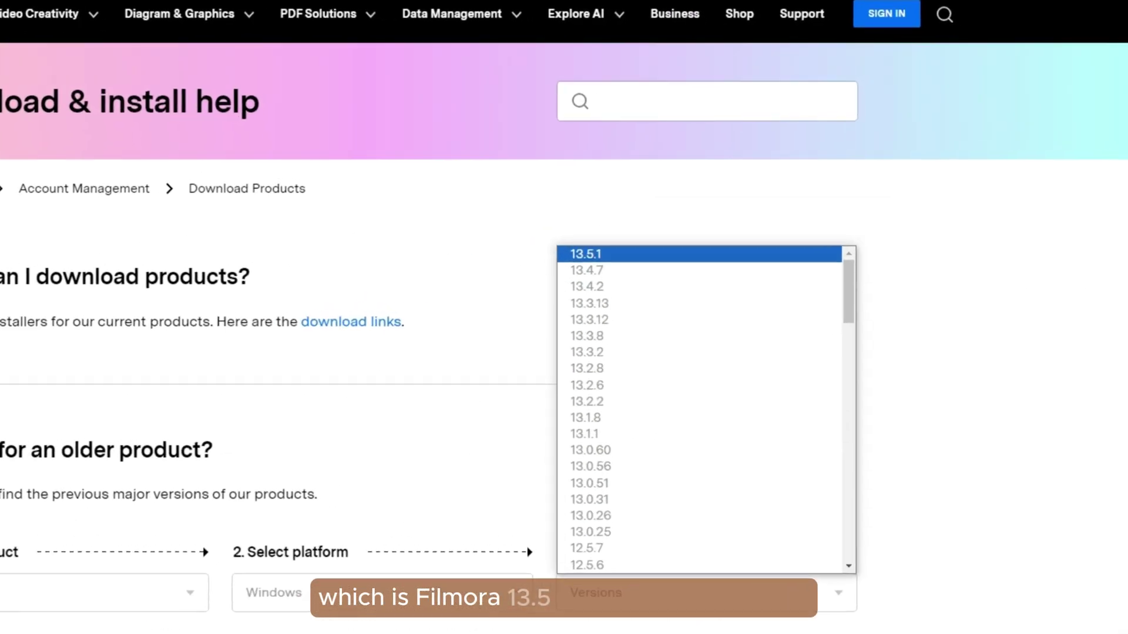
pyautogui.press('Return')
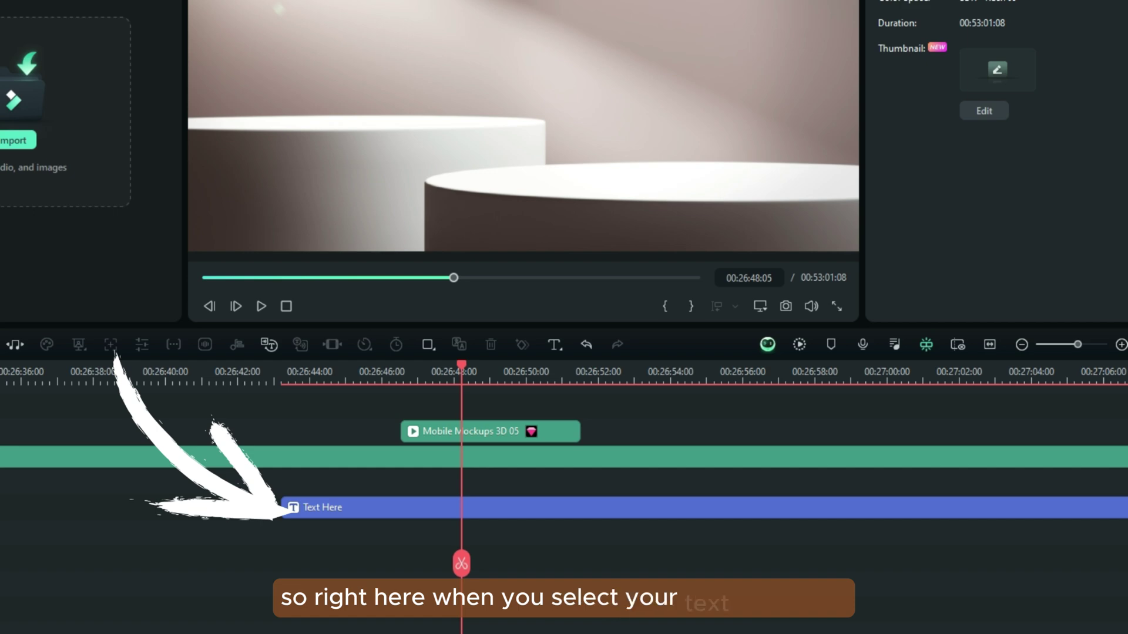
# Start voice cloning from the text clip's text-to-speech settings and record the consent audio
pyautogui.click(353, 508)
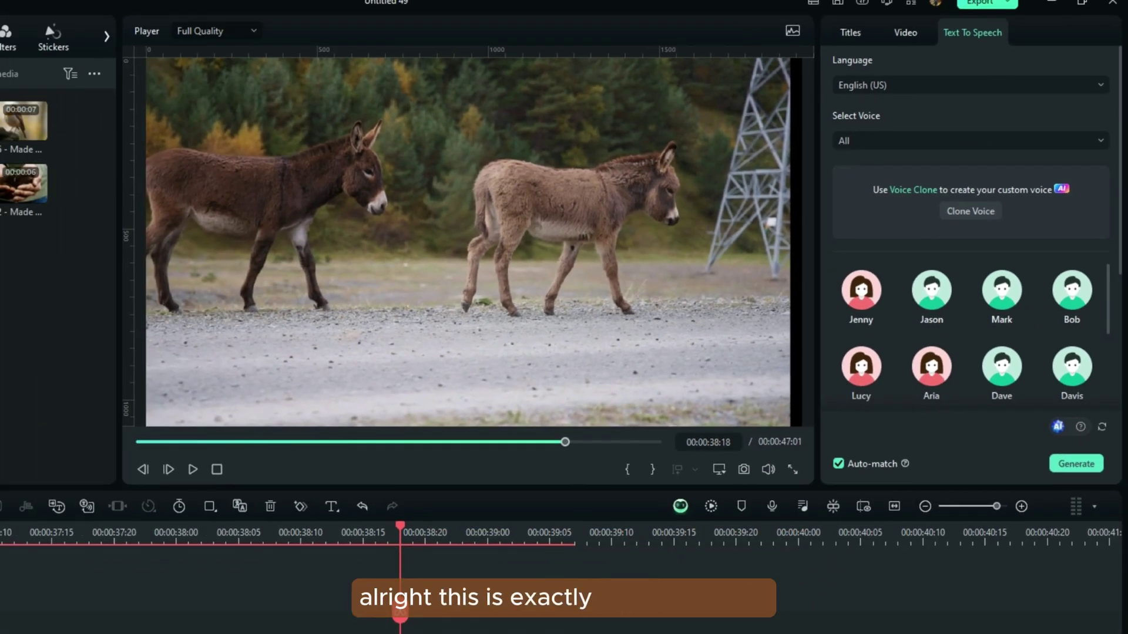
pyautogui.click(970, 211)
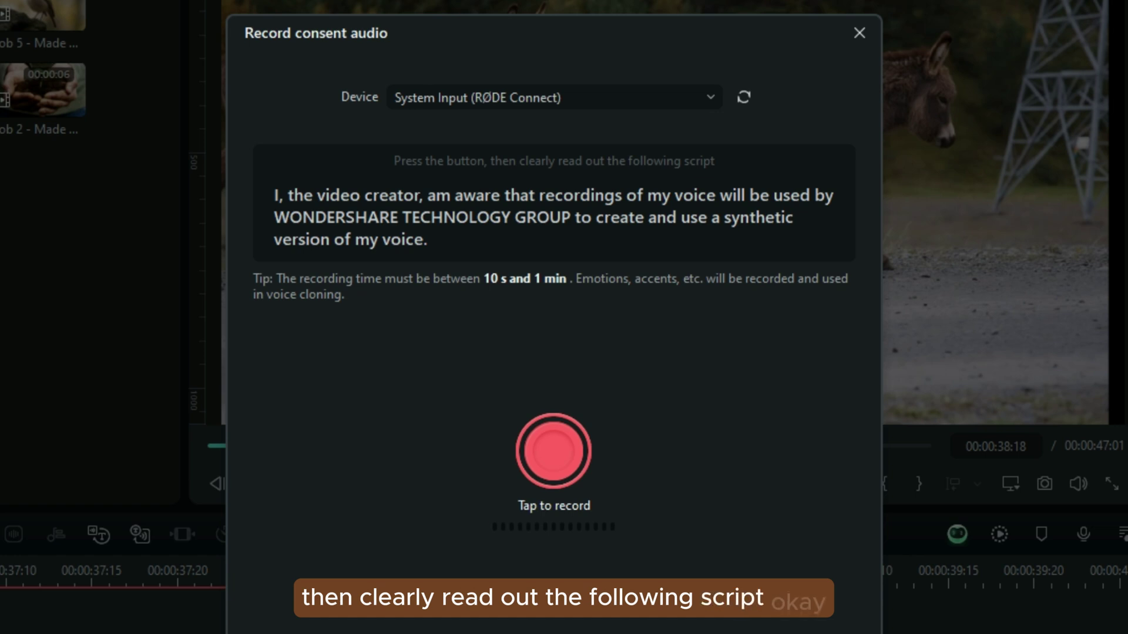
pyautogui.click(553, 451)
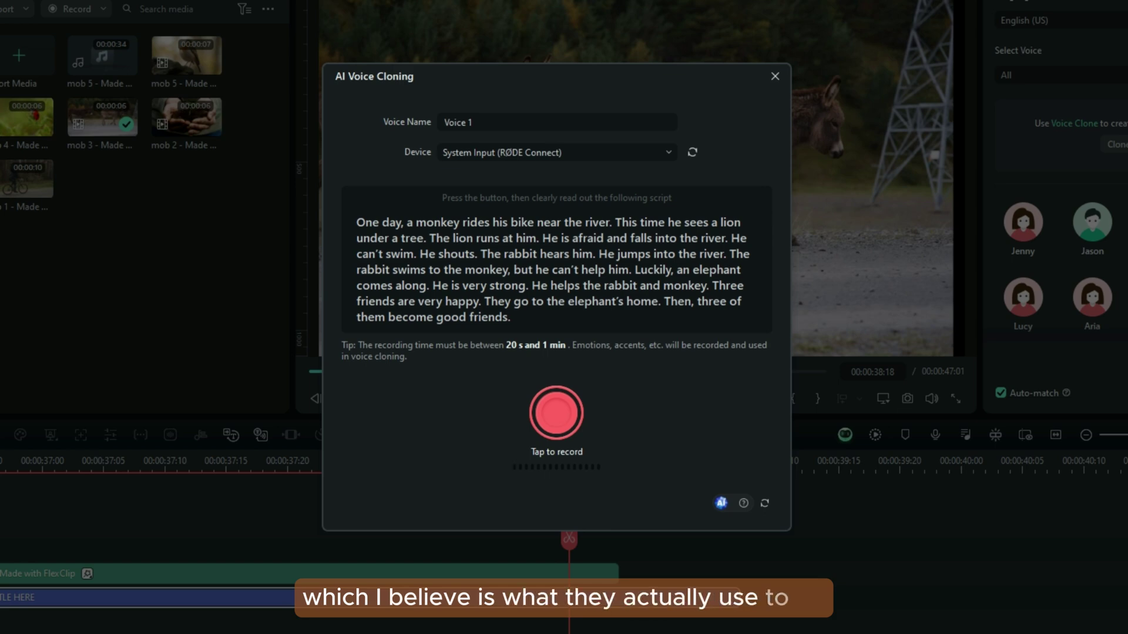
# Name the new voice with the creator's first name and record the monkey story script
pyautogui.click(458, 122)
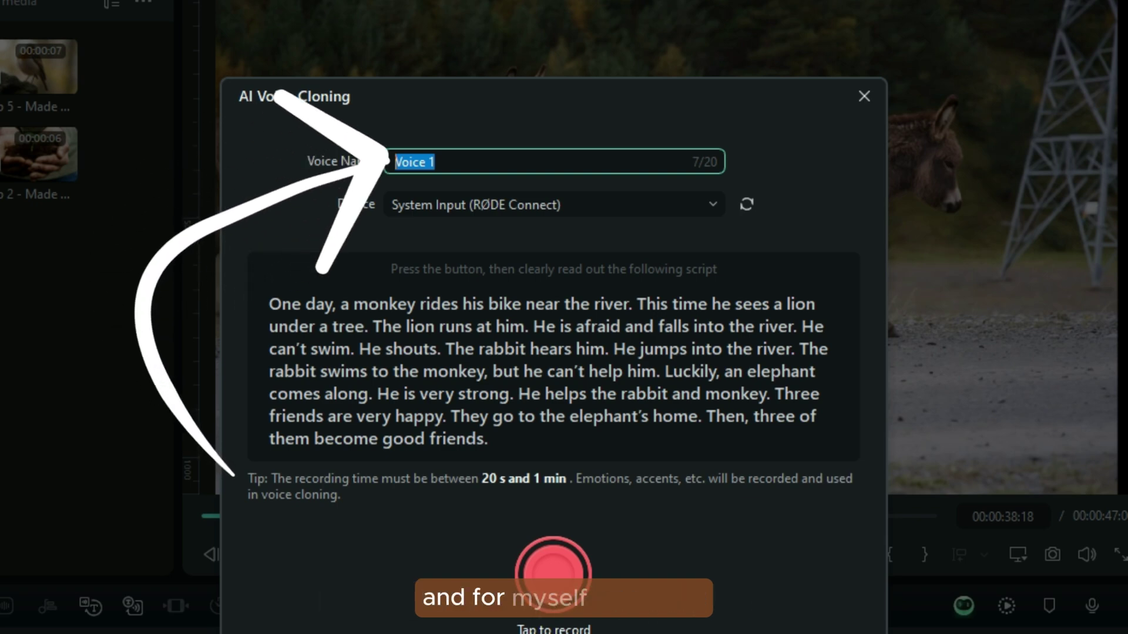
pyautogui.write('ex')
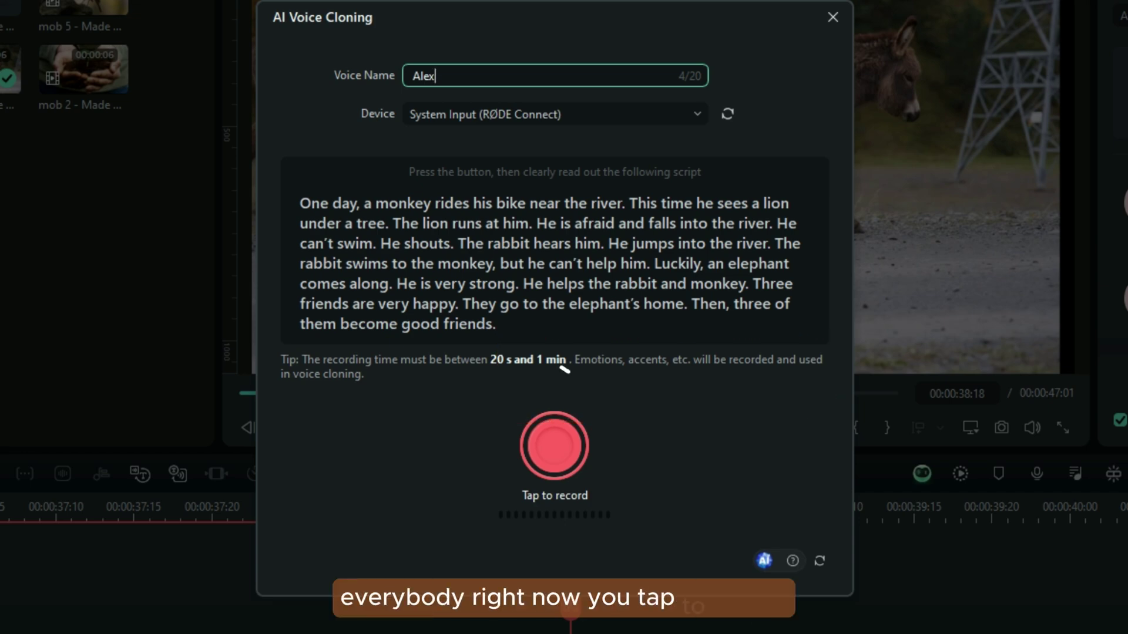
pyautogui.click(554, 446)
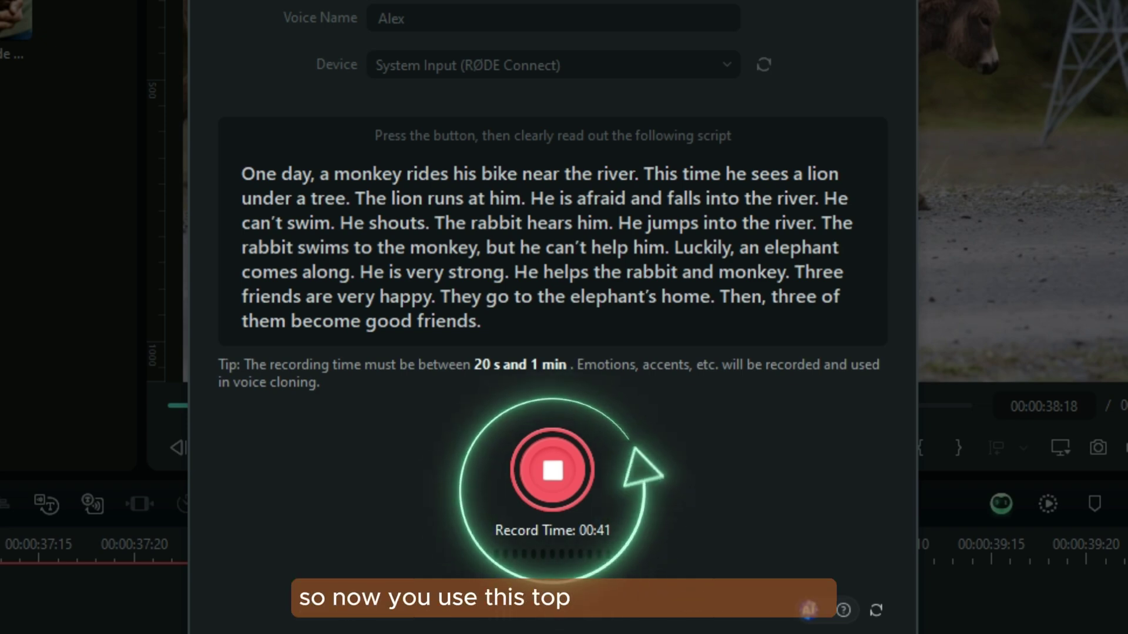
pyautogui.press('space')
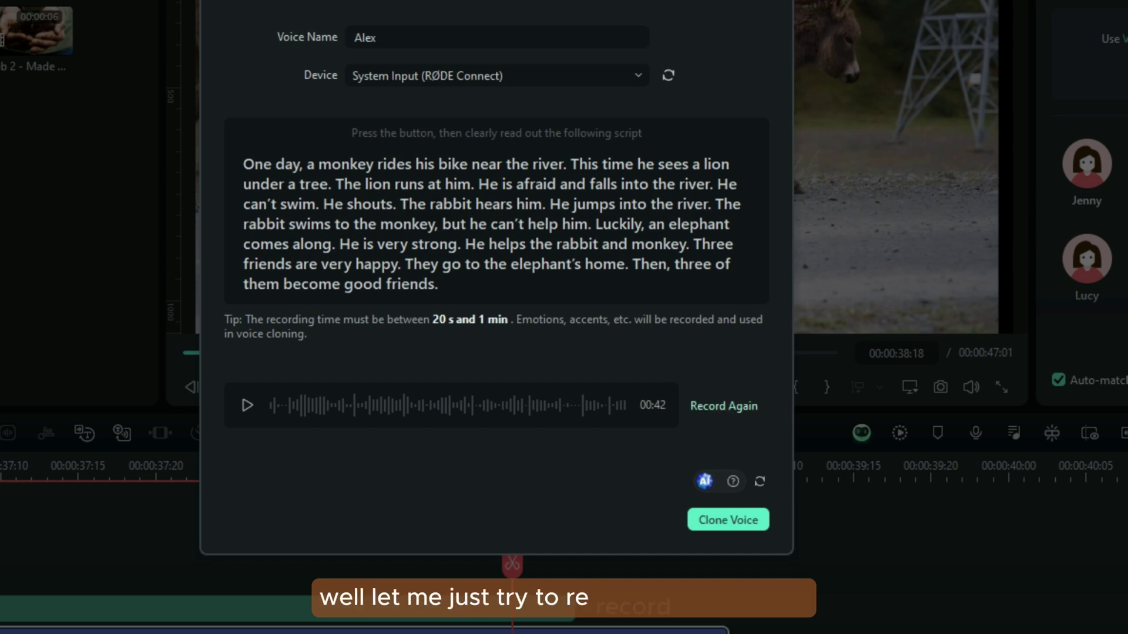
# Record the story script again and clone the voice from the new take
pyautogui.click(724, 406)
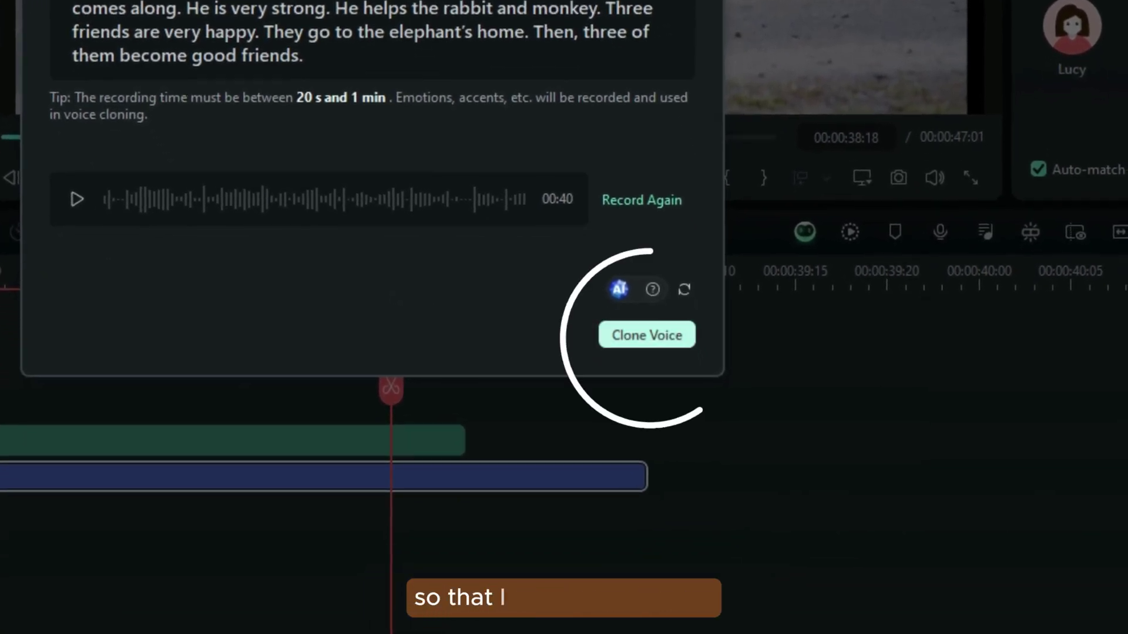
pyautogui.click(647, 335)
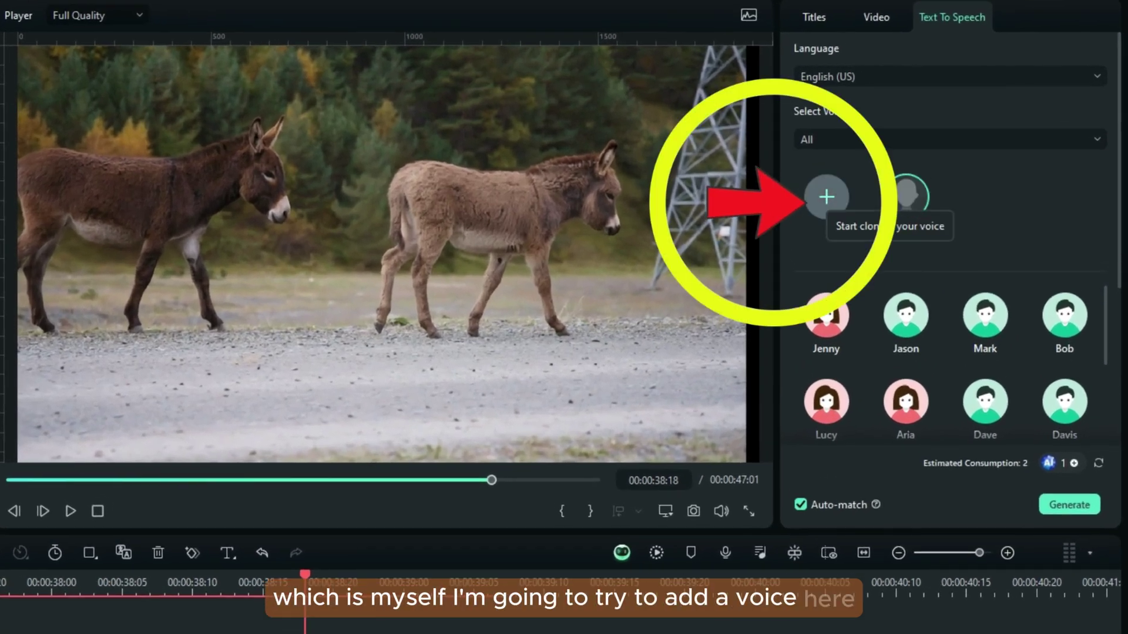
# Try to clone a second voice under a different name from a new script recording
pyautogui.click(826, 197)
pyautogui.click(284, 474)
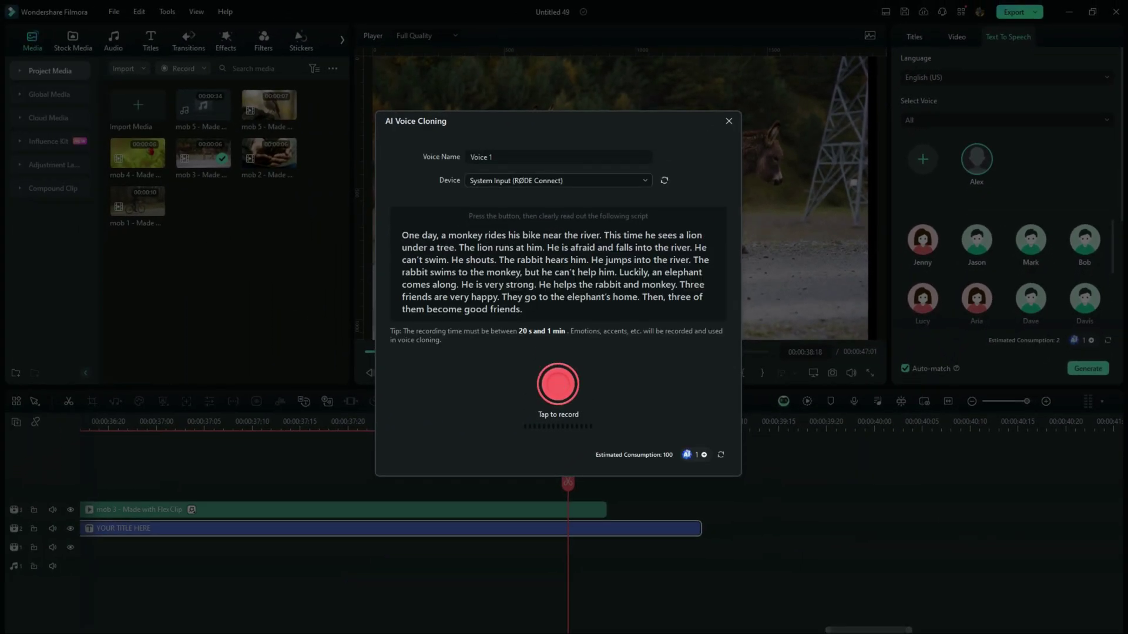
pyautogui.click(558, 157)
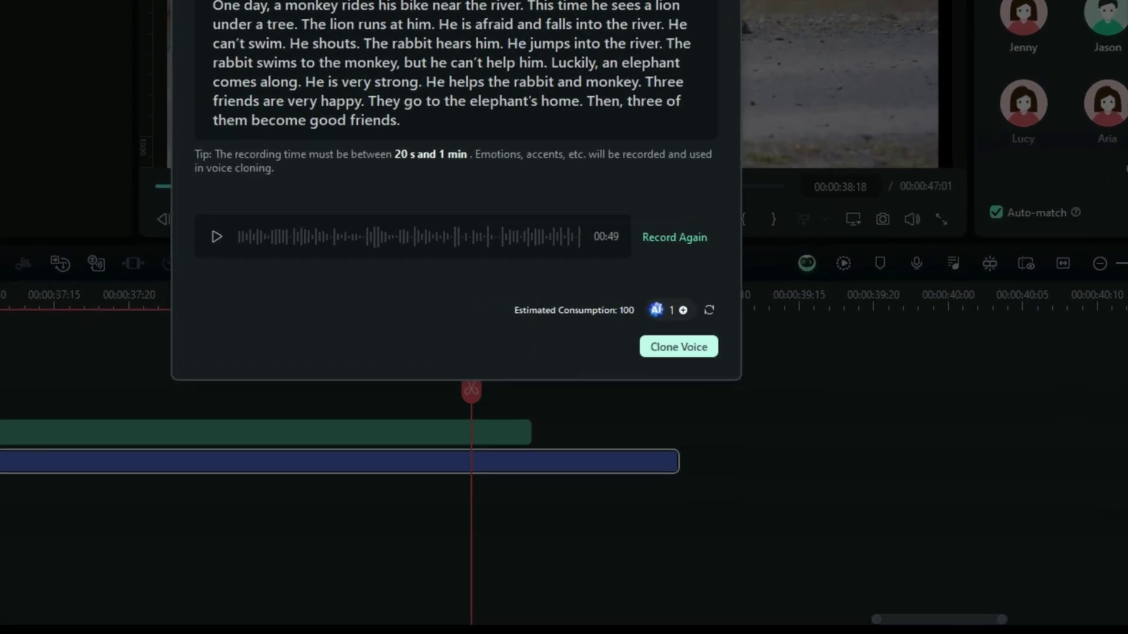
pyautogui.click(677, 339)
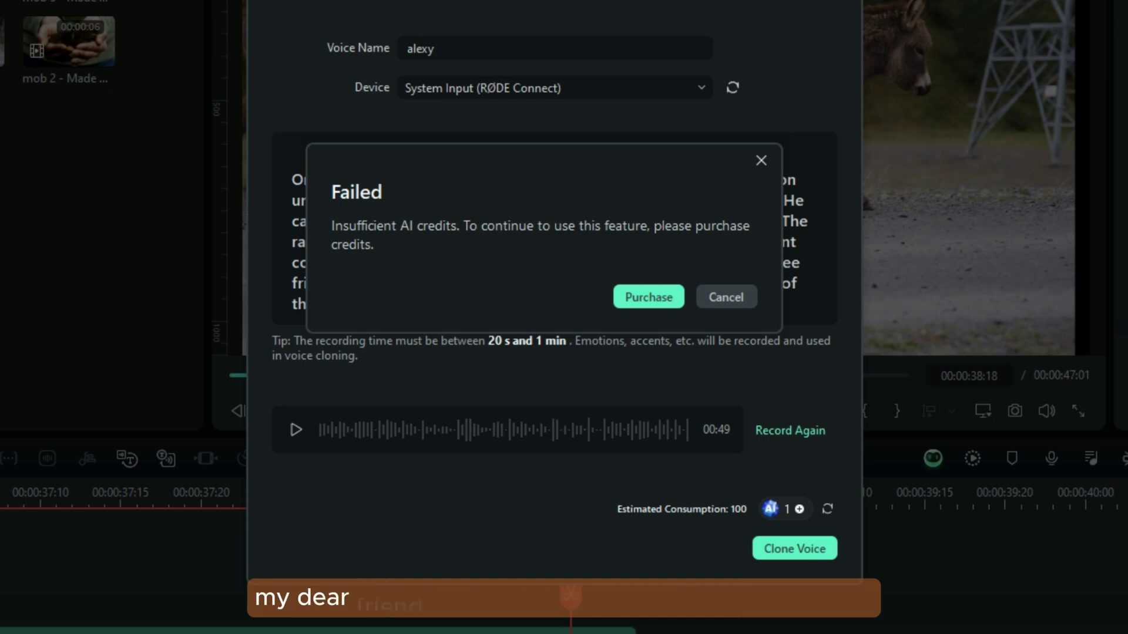
pyautogui.moveTo(534, 162); pyautogui.dragTo(206, 210)
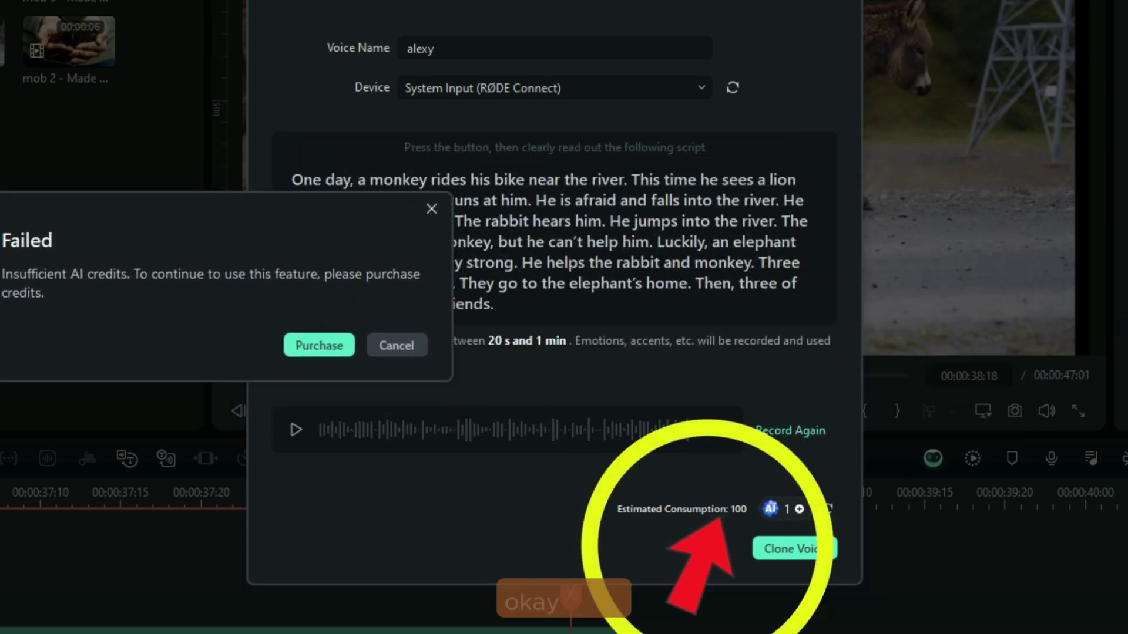
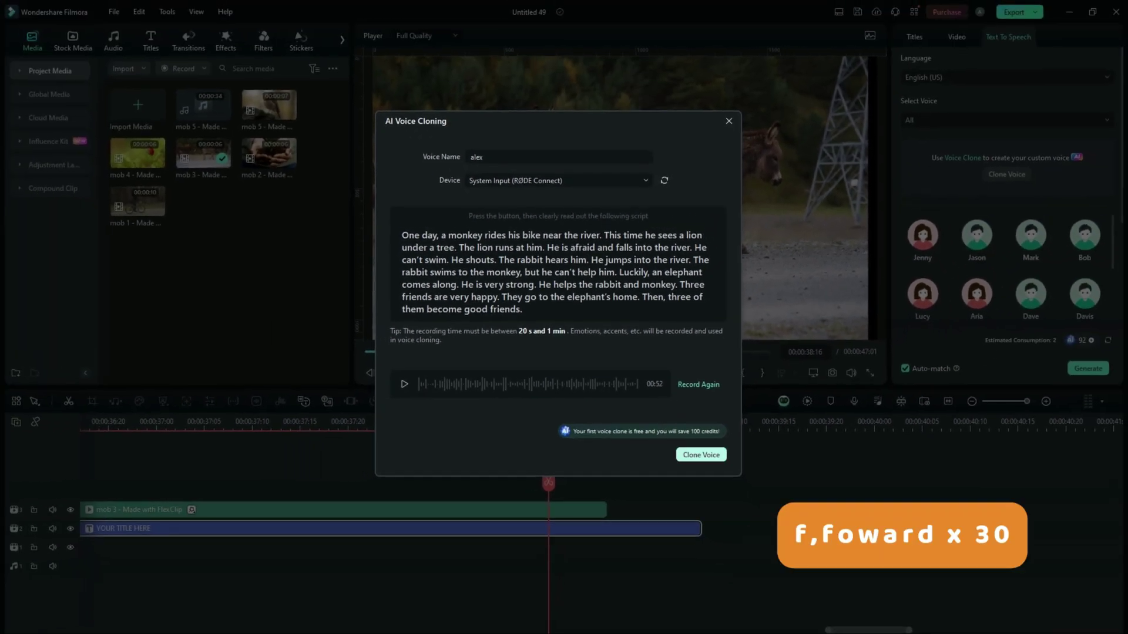
# Create the voice clone from the finished script recording
pyautogui.press('Return')
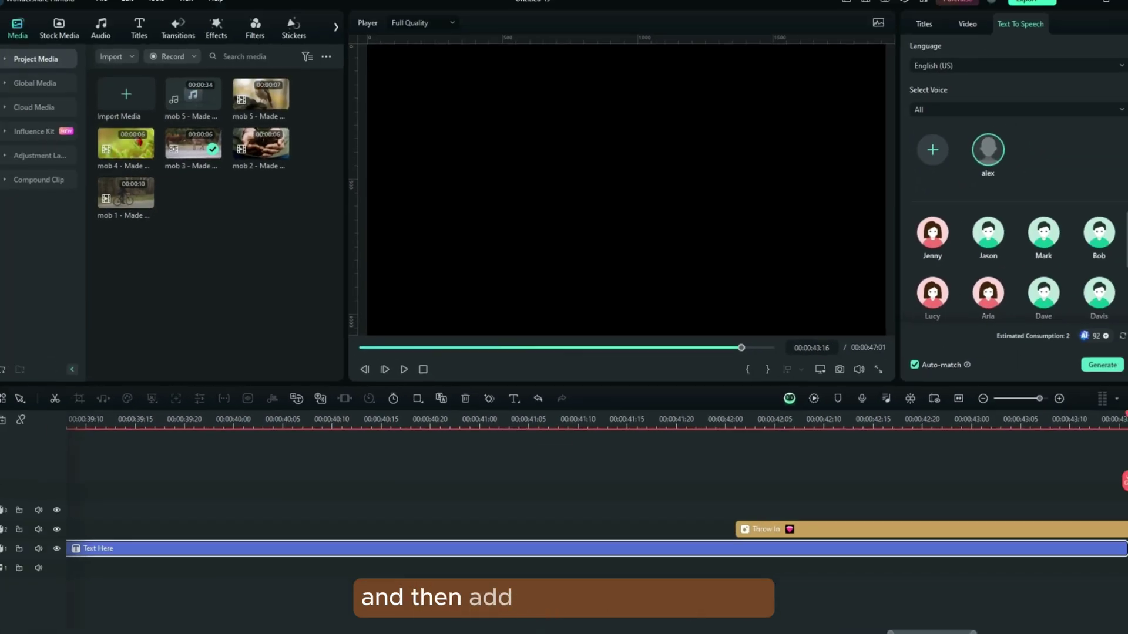
# Replace the "Text Here" title with a greeting, self-introduction and test-review sentence about Wondershare Filmora's 13.5 AI cloning feature, and move it up to mid-frame
pyautogui.hotkey('ctrl', '-')
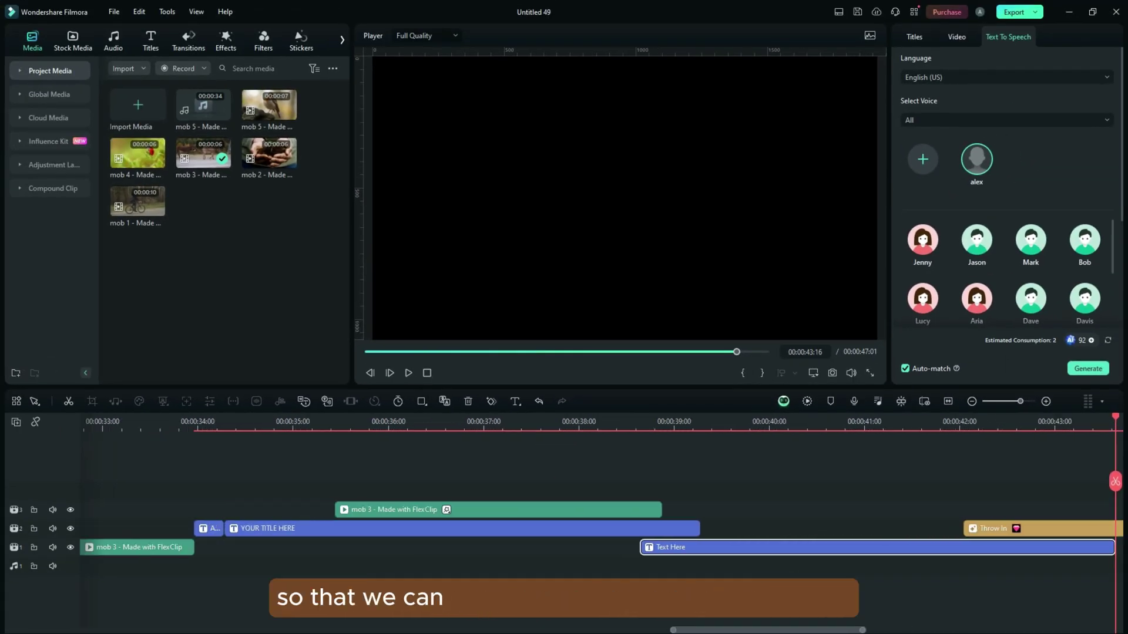
pyautogui.click(727, 422)
pyautogui.doubleClick(624, 301)
pyautogui.write('hello my dear friends, A')
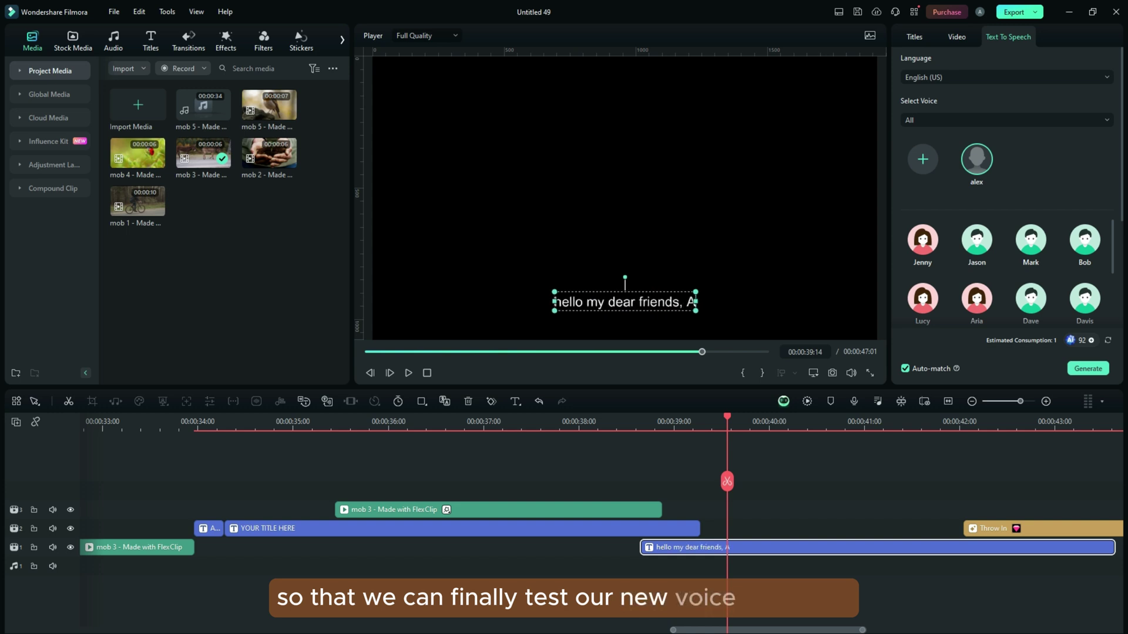
pyautogui.write('lex here from Alex Edits. this is a test review of a new Ai')
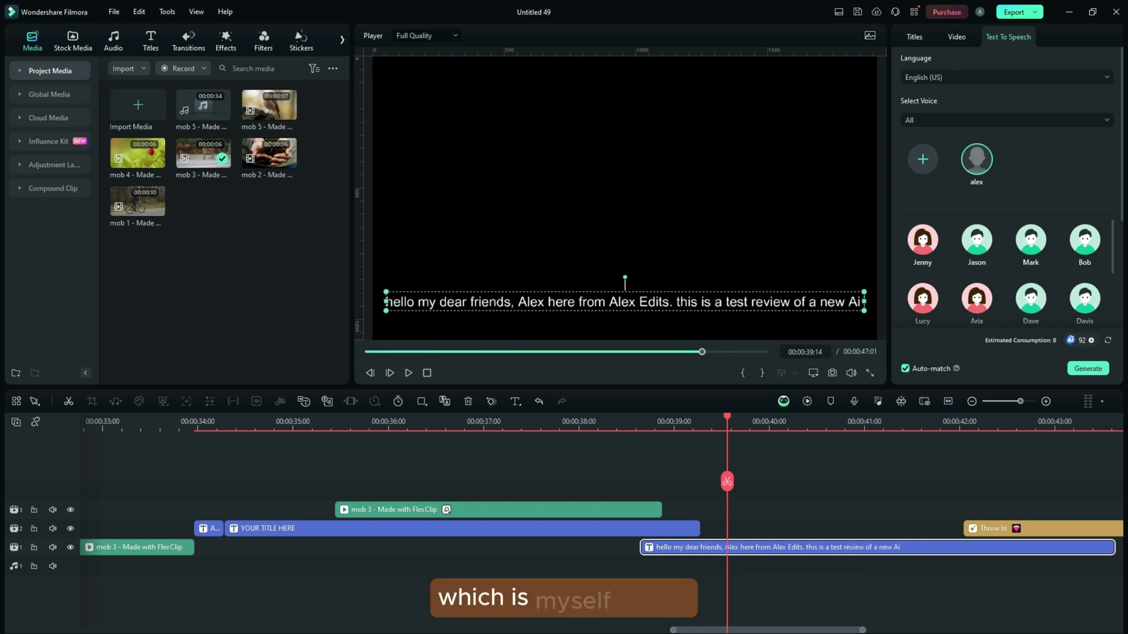
pyautogui.write(" clonning feature in Wondershare Filmora'")
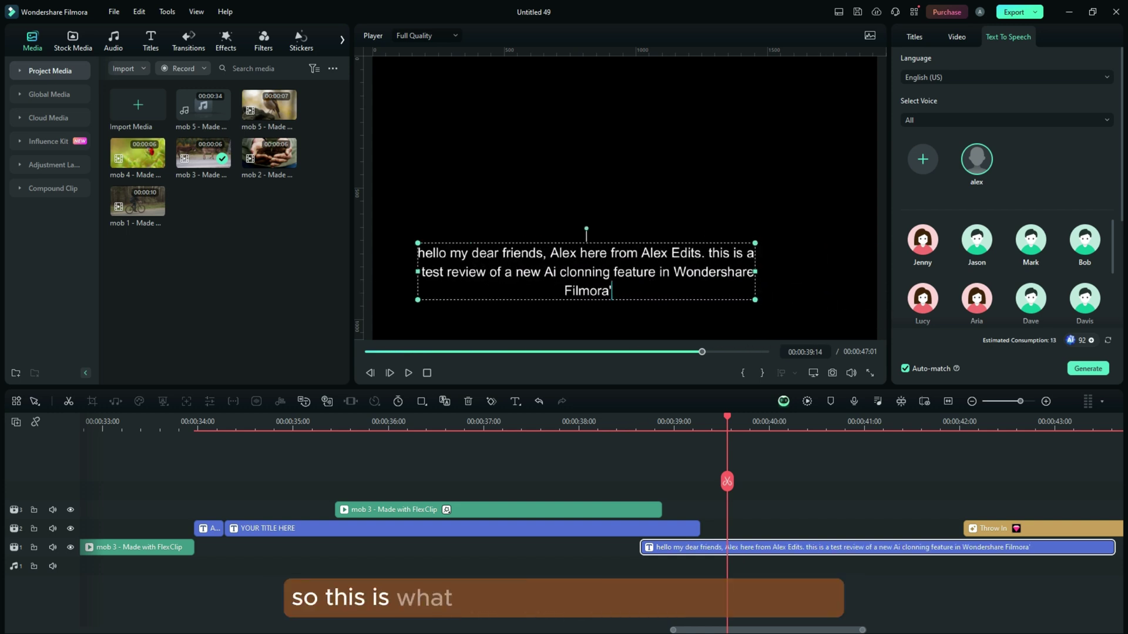
pyautogui.write('s newest update which is 13.5')
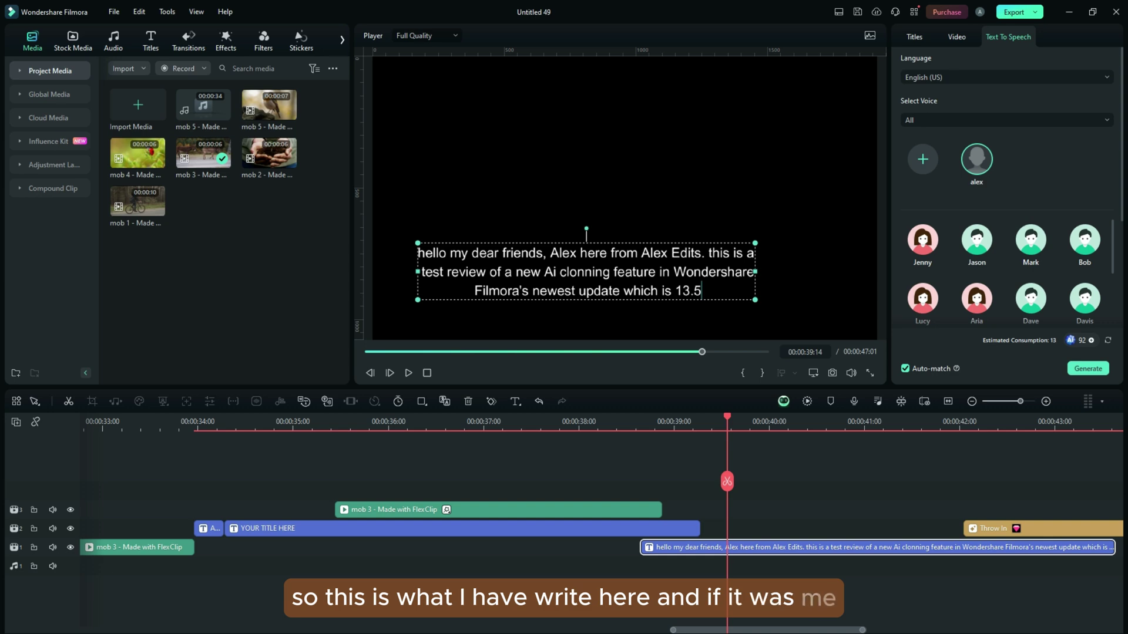
pyautogui.moveTo(586, 271); pyautogui.dragTo(587, 204)
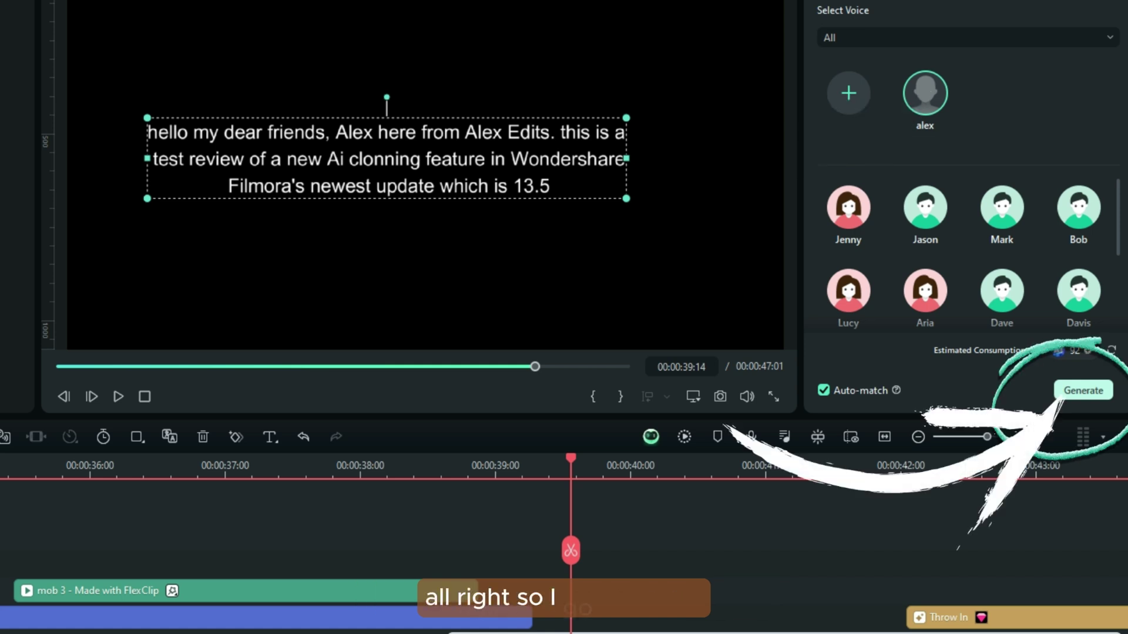
# Generate speech from the greeting title with the cloned voice and play it back
pyautogui.click(1083, 390)
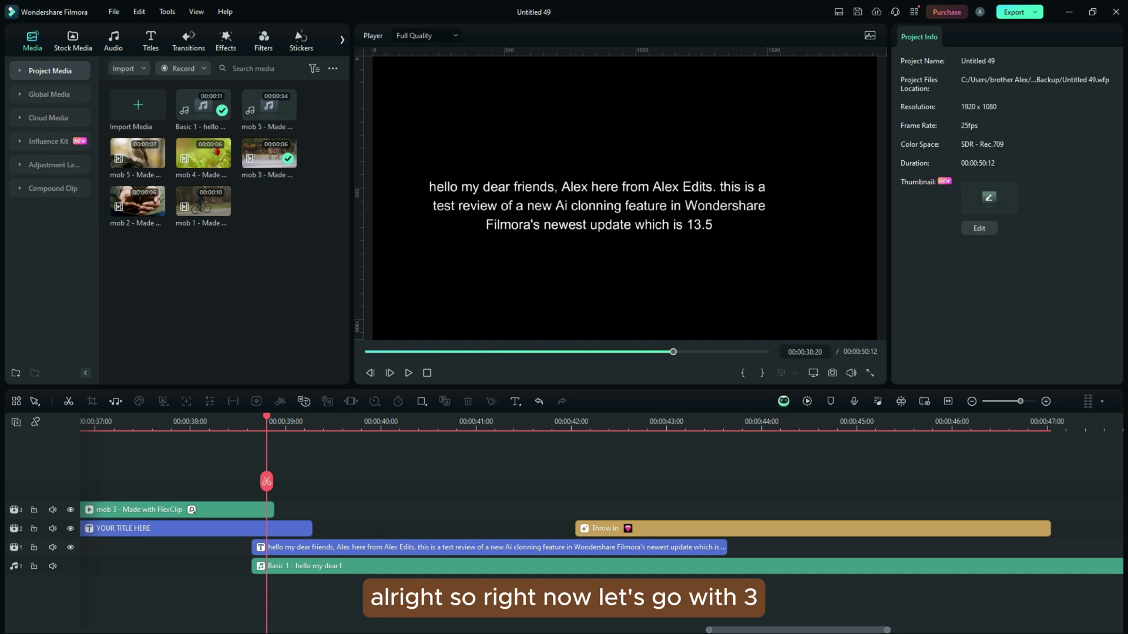
pyautogui.press('space')
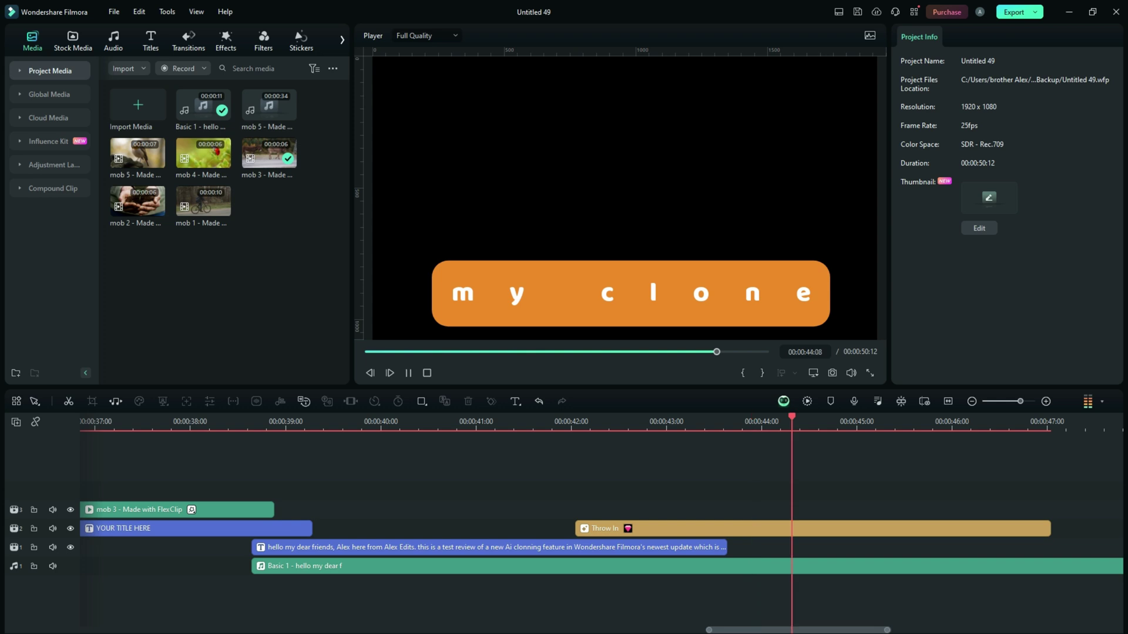
# Rewrite the second title as "today's episode is very exciting my dear friends!" plus a Wondershare Filmora 13.5 review announcement ending "so then, let's explore!"
pyautogui.hotkey('ctrl', '-')
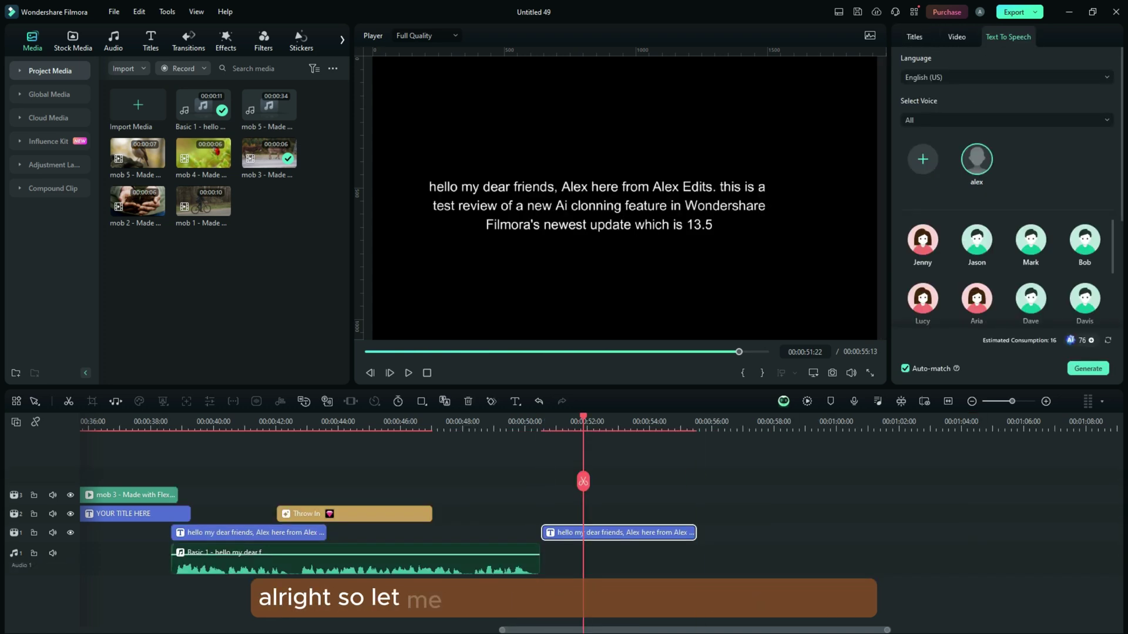
pyautogui.hotkey('ctrl', 'a')
pyautogui.write("today's episode is very exciting my dear frie")
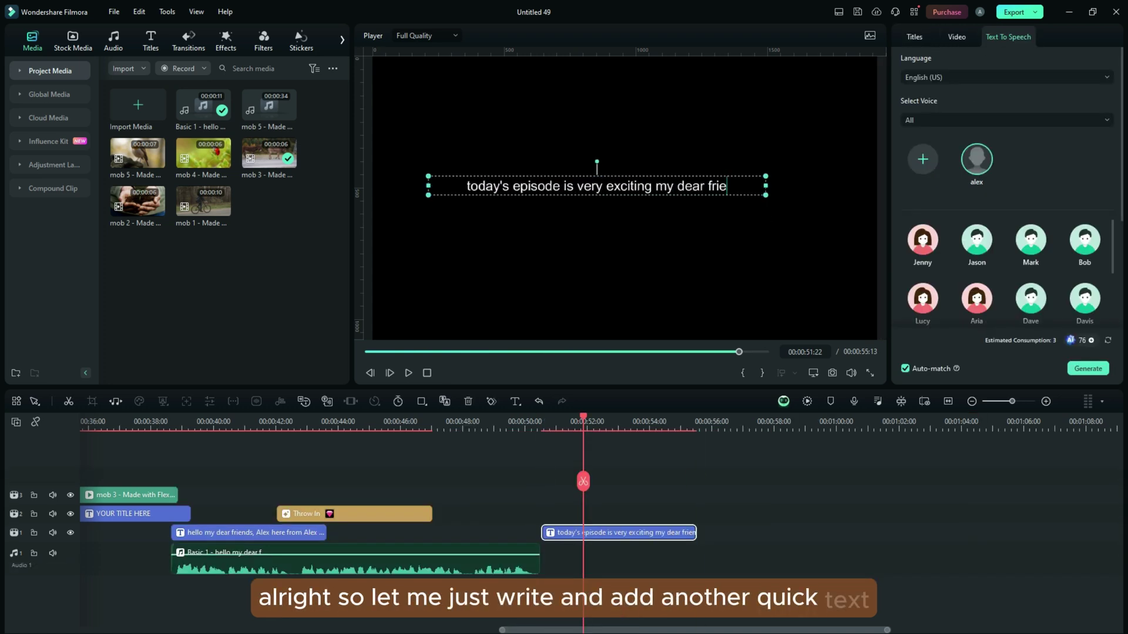
pyautogui.write("nds! we're going to review the newest update of Wondershare Filmora 13.5. the're new cii")
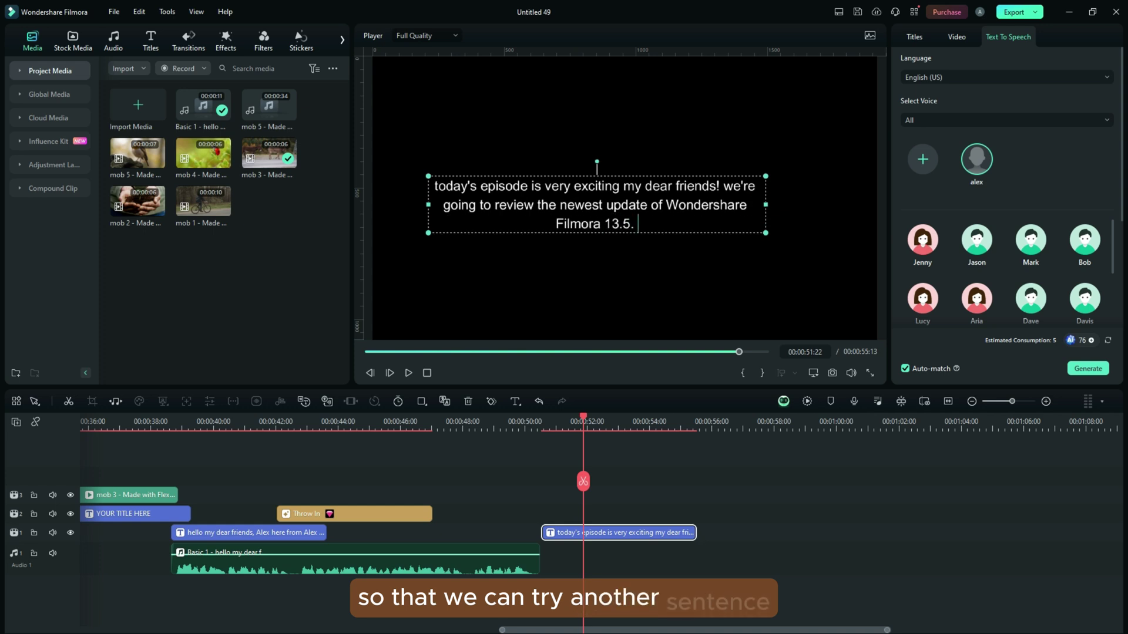
pyautogui.press('BackSpace')
pyautogui.press('BackSpace')
pyautogui.write("ool features that you don't want to miss, so then, let's explore!")
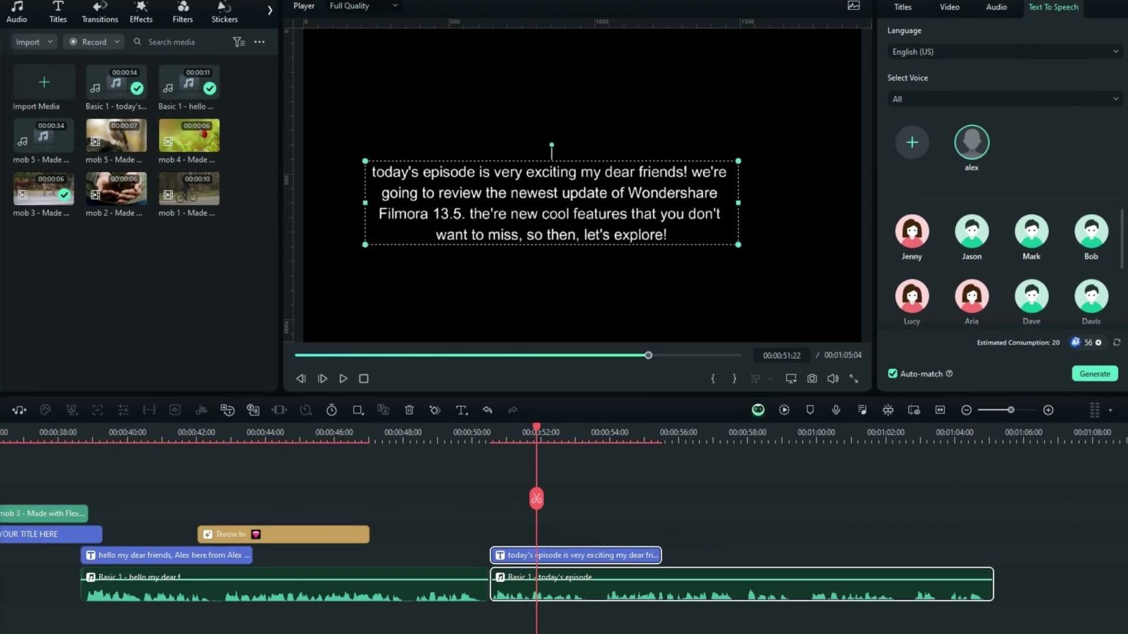
# Play back the speech generated for the "today's episode" title, replaying it from near its start
pyautogui.press('space')
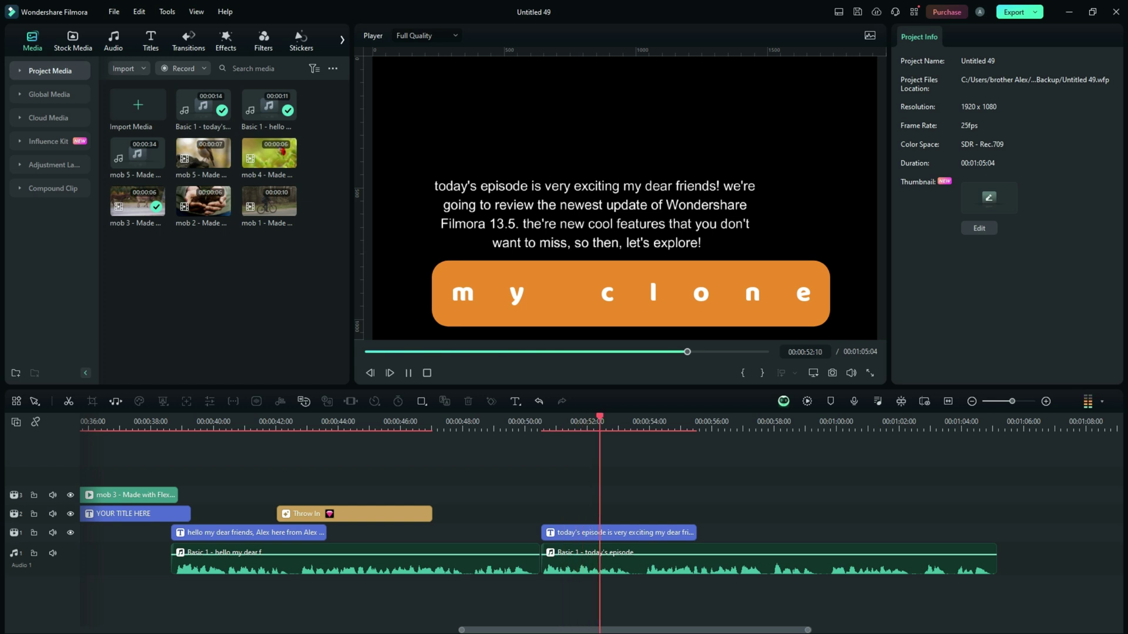
pyautogui.moveTo(600, 417); pyautogui.dragTo(576, 417)
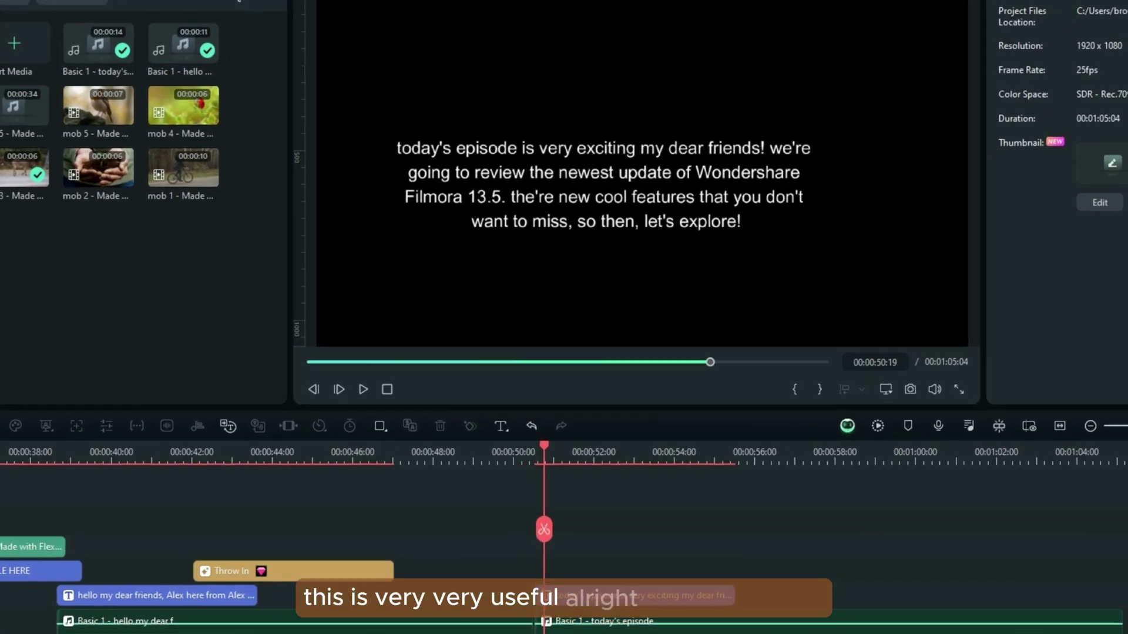
pyautogui.press('space')
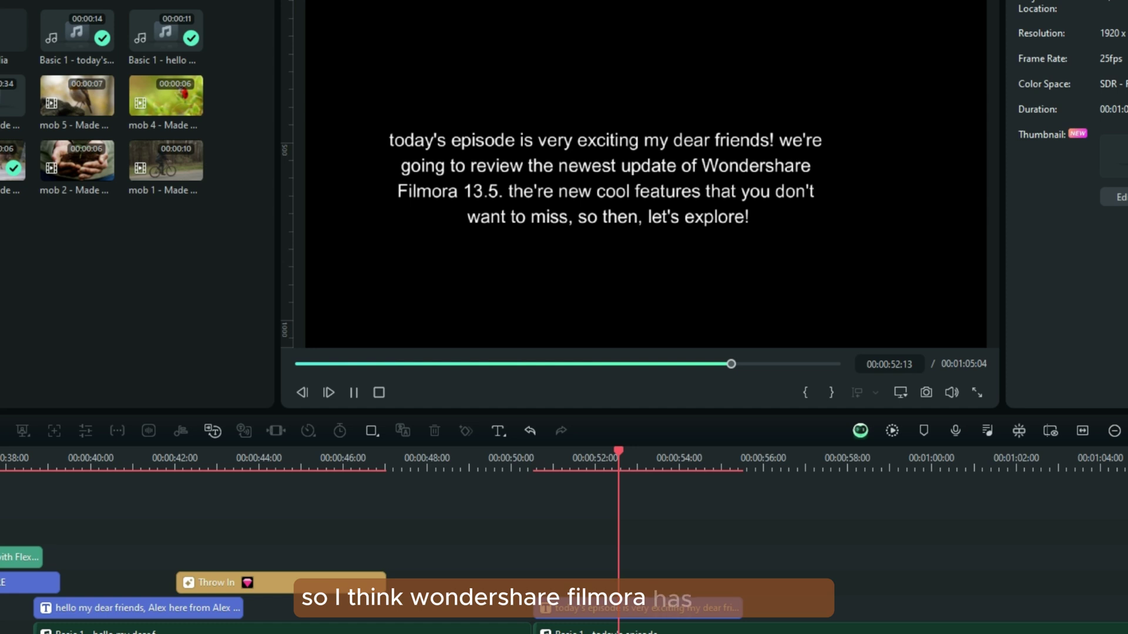